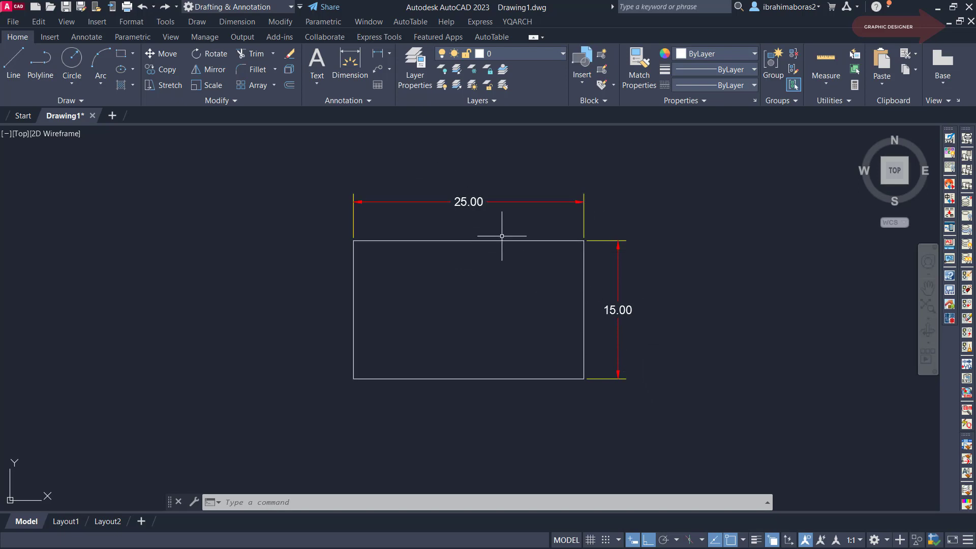
Undo the view pan, select the 25.00 dimension and zoom in on its right-end grip.
key(ctrl+z)
key(Escape)
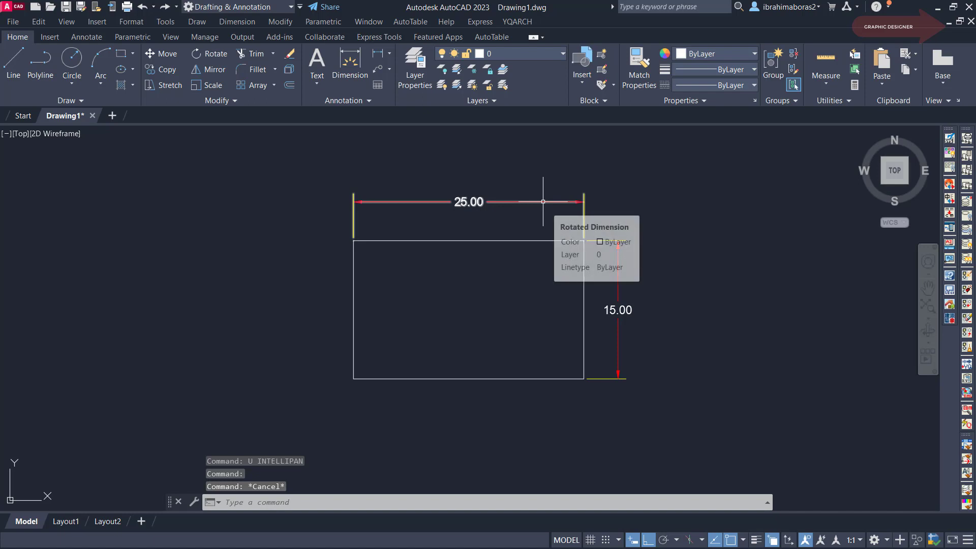
click(542, 202)
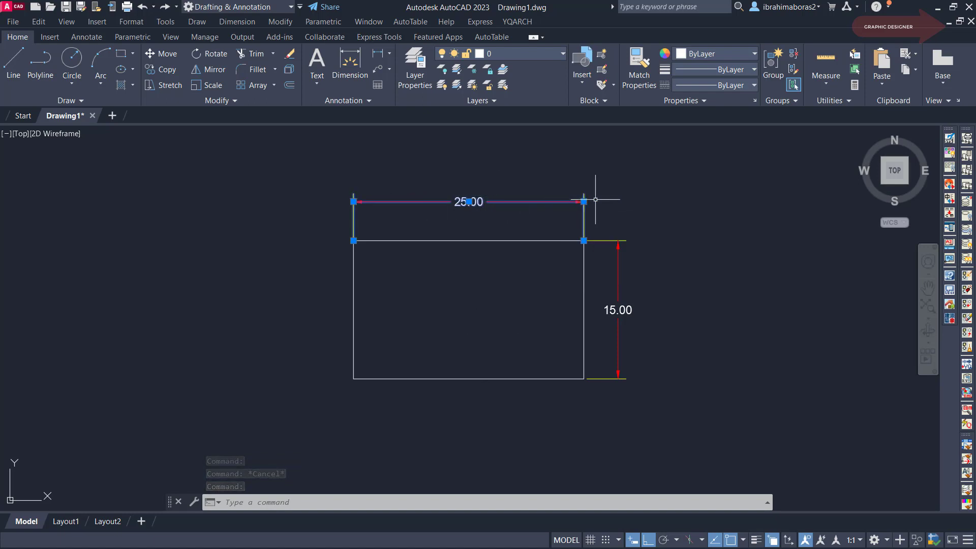
scroll(599, 187, up, 4)
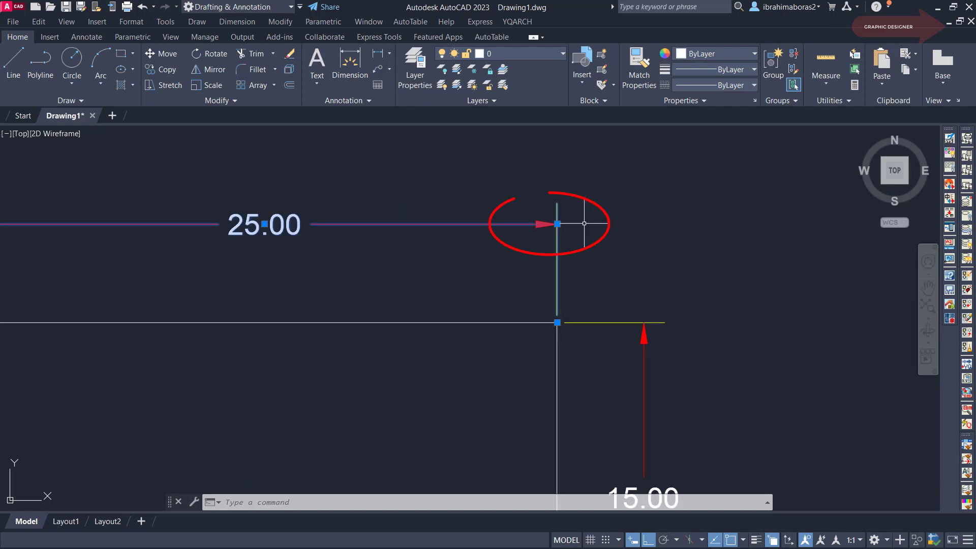
mouse_move(557, 223)
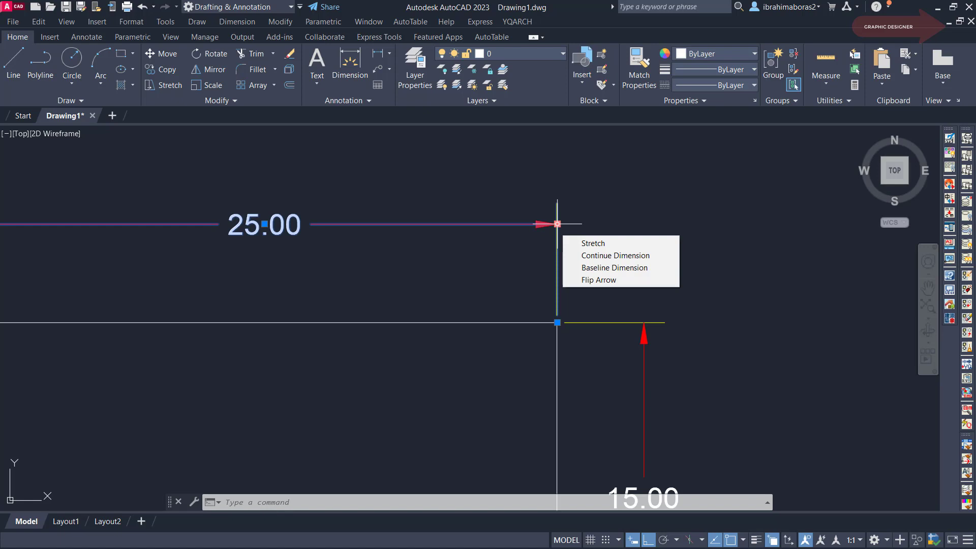
click(589, 244)
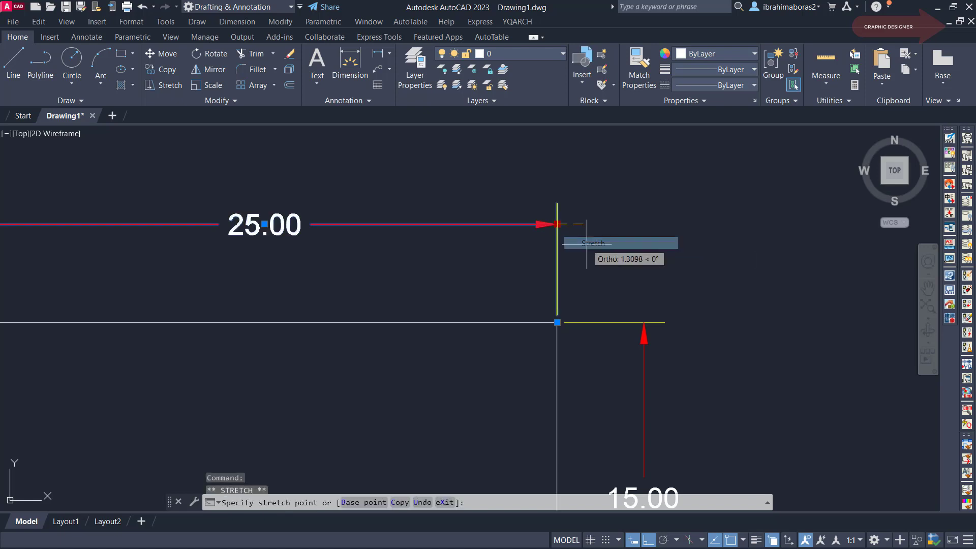
scroll(651, 234, down, 2)
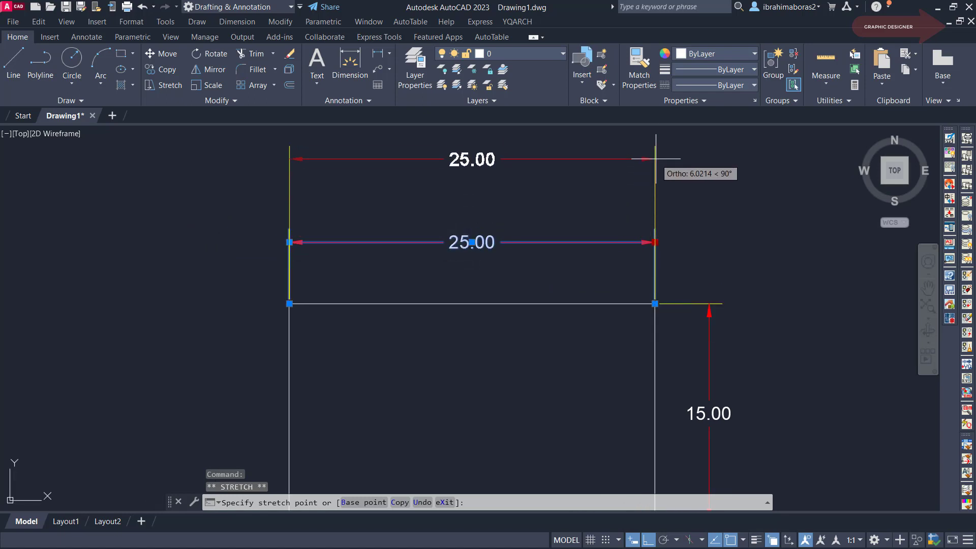
middle_drag(651, 220, 644, 266)
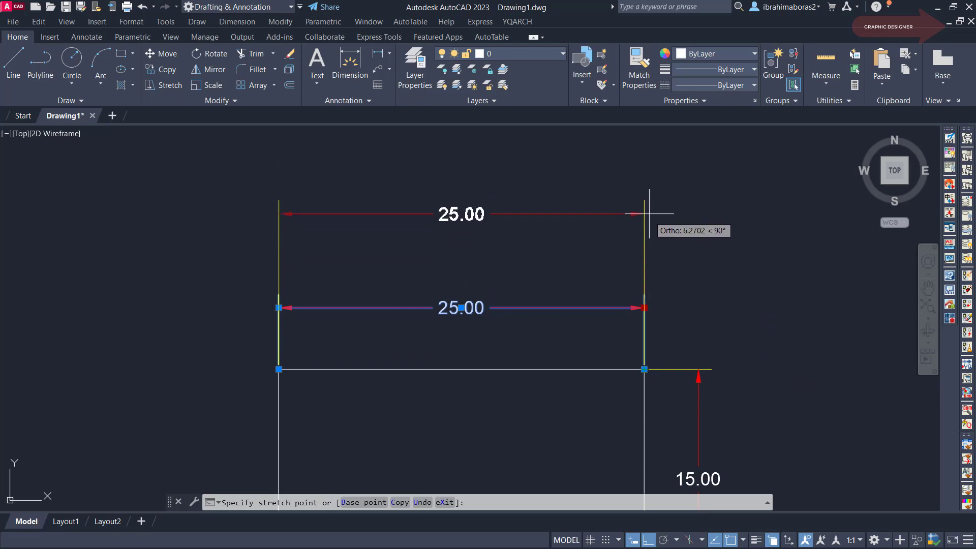
click(647, 178)
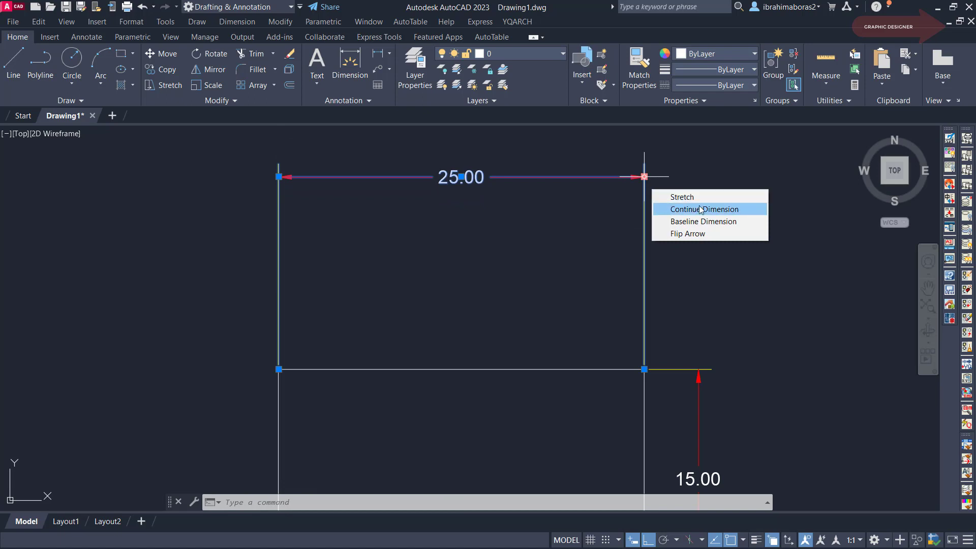
click(699, 198)
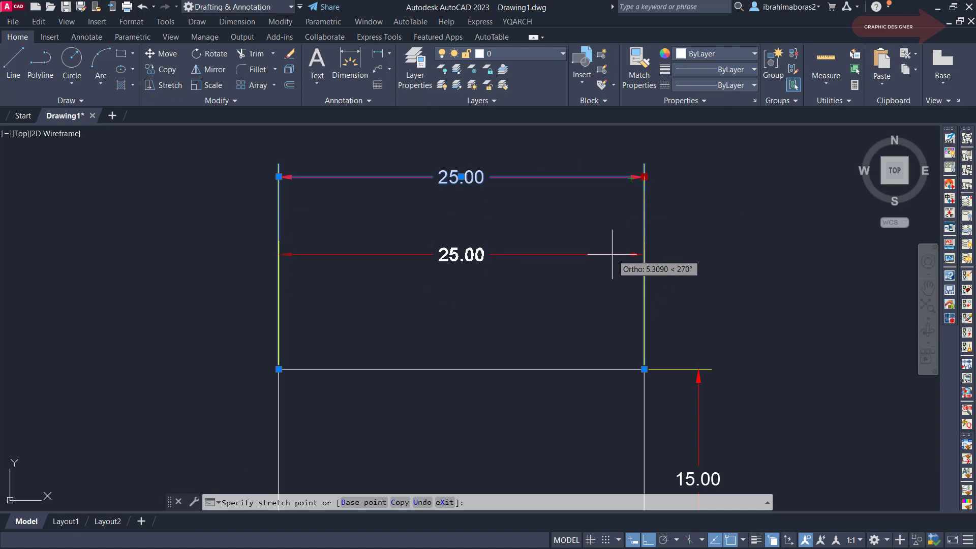
text(C)
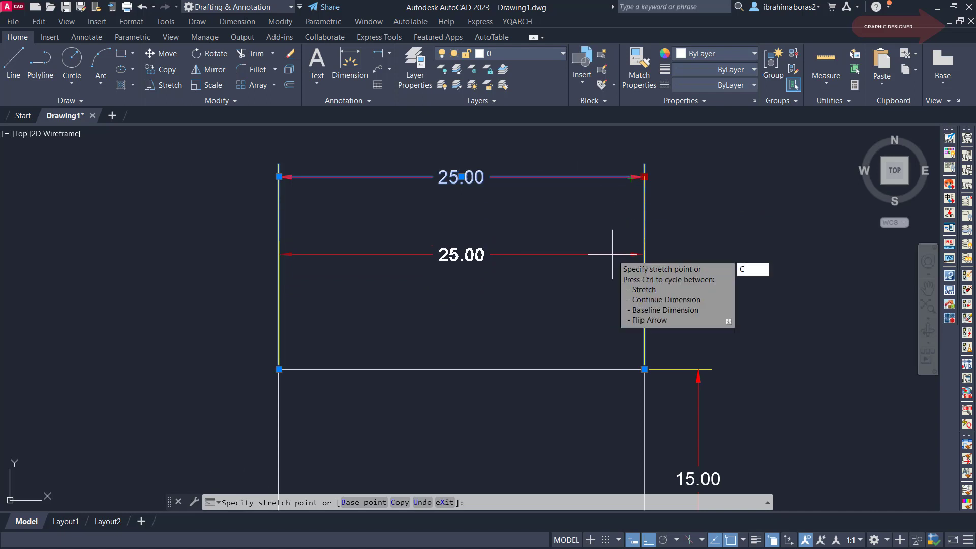
key(Return)
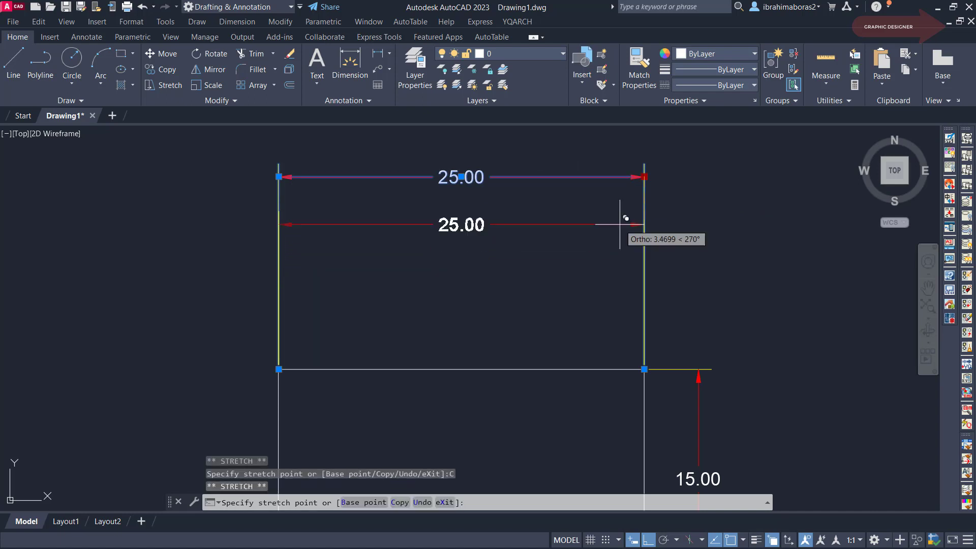
click(610, 274)
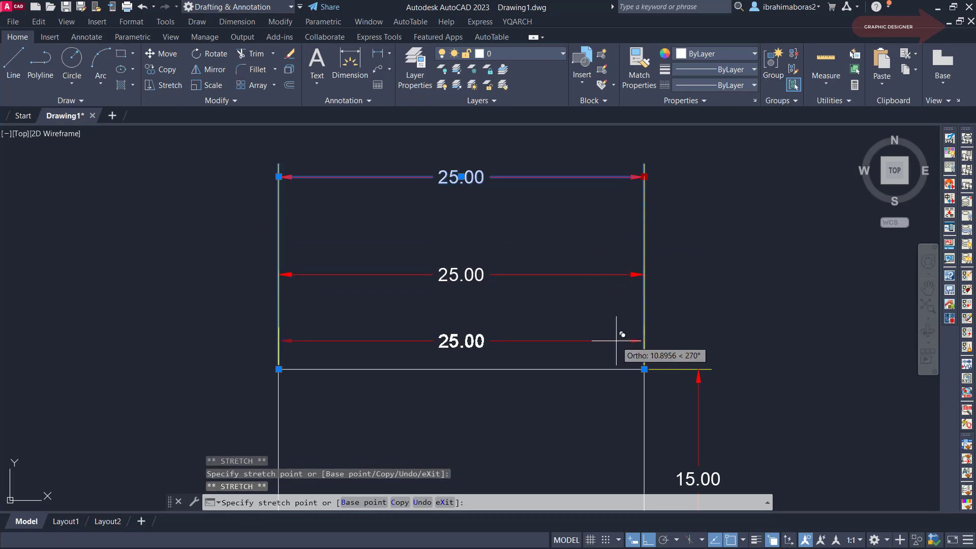
right_click(608, 235)
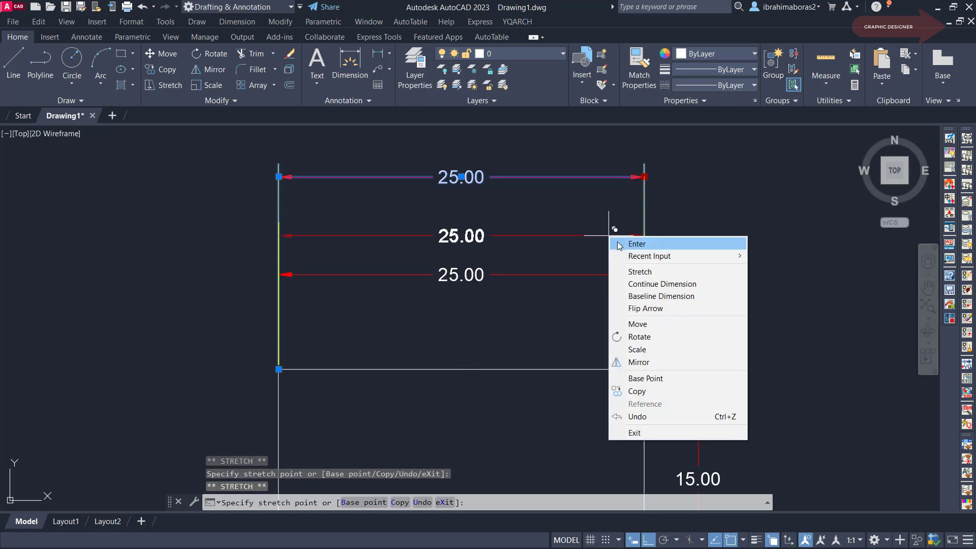
click(631, 246)
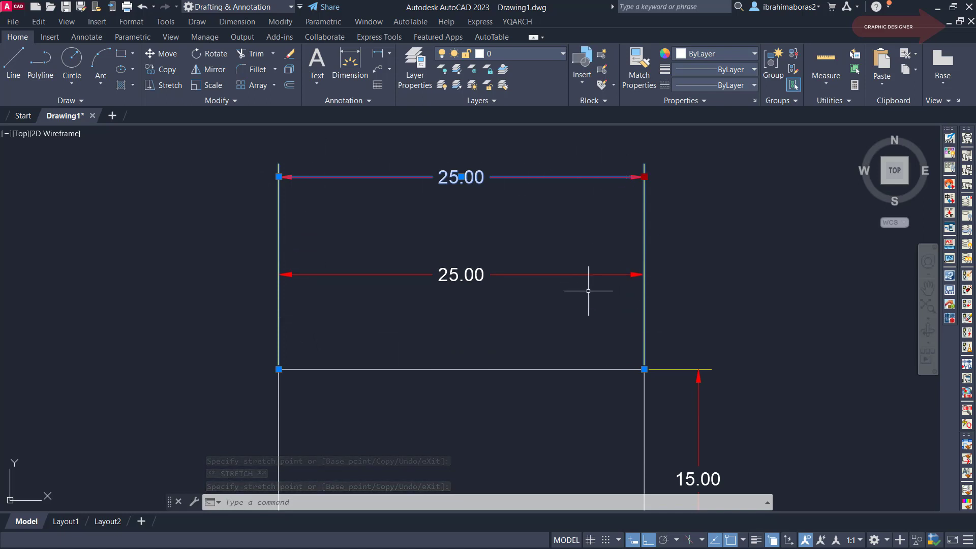
text(u)
key(Return)
scroll(588, 291, up, 2)
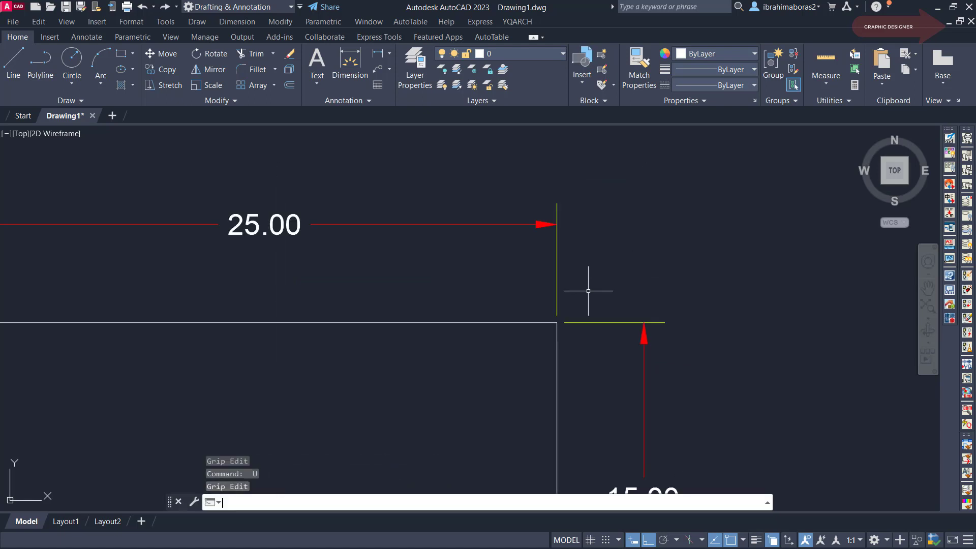
click(536, 225)
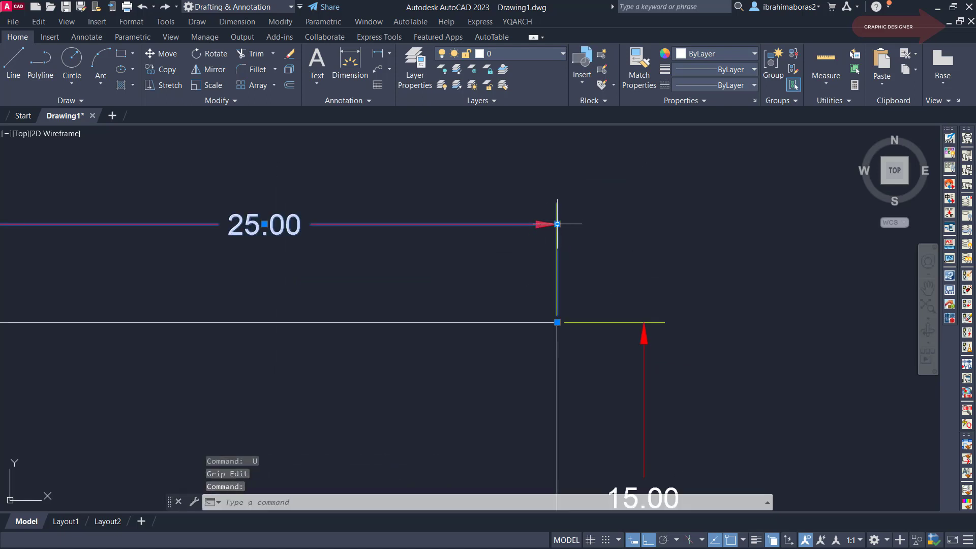
mouse_move(557, 224)
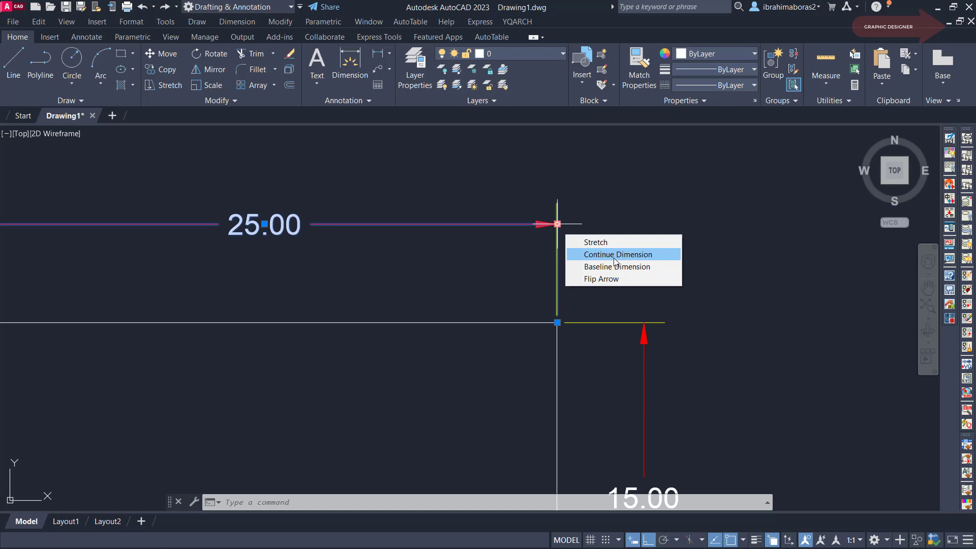
key(Escape)
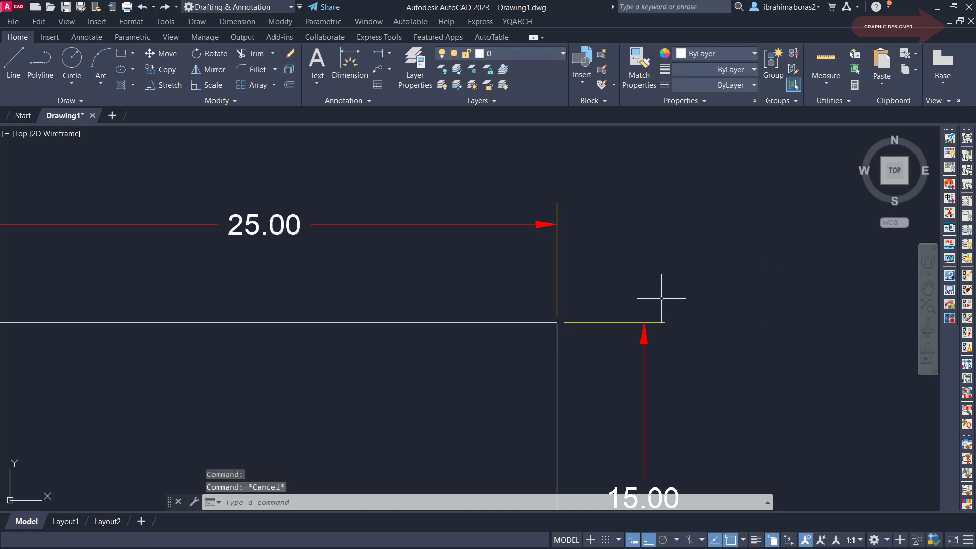
scroll(724, 351, down, 5)
middle_drag(725, 351, 608, 304)
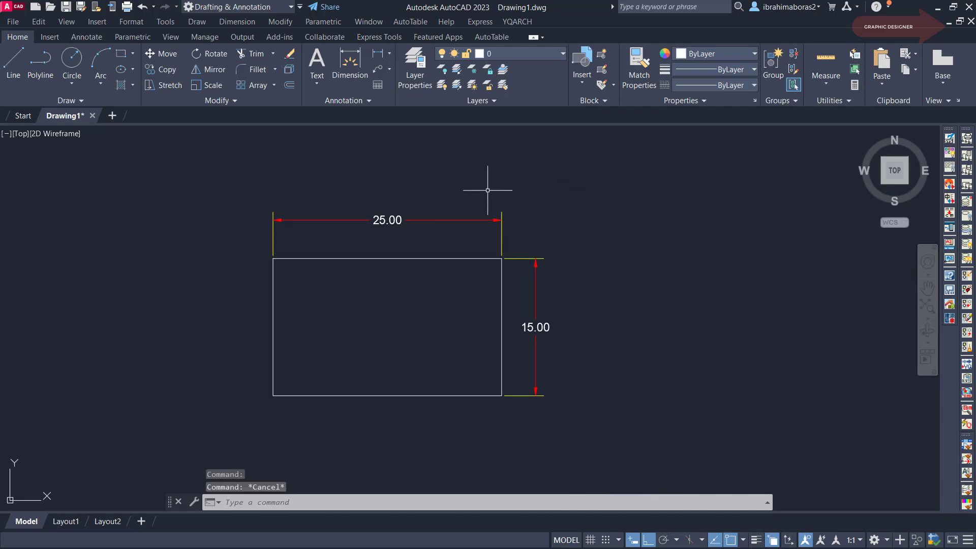
Draw a roughly 22.5 by 15 rectangle against the first one's right side, then select the 25.00 dimension.
click(121, 53)
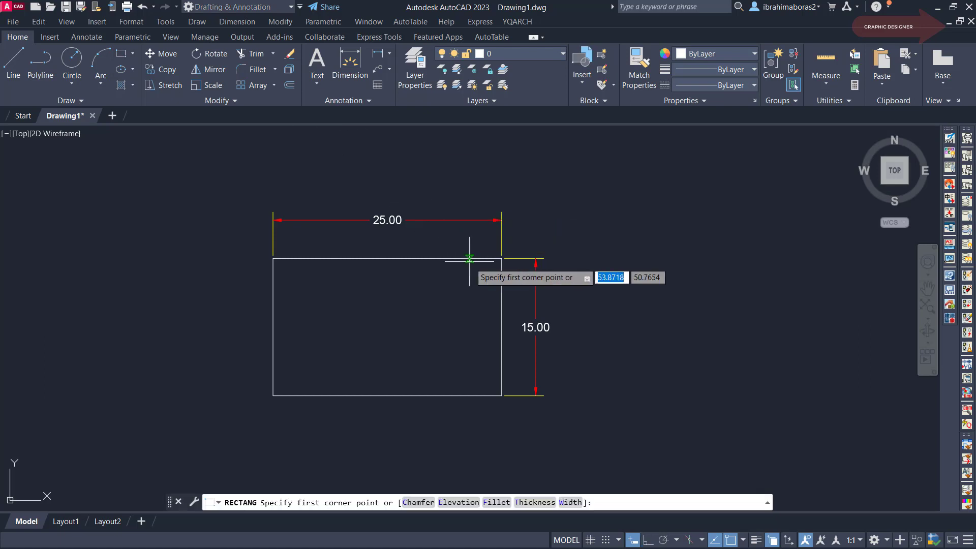
click(502, 259)
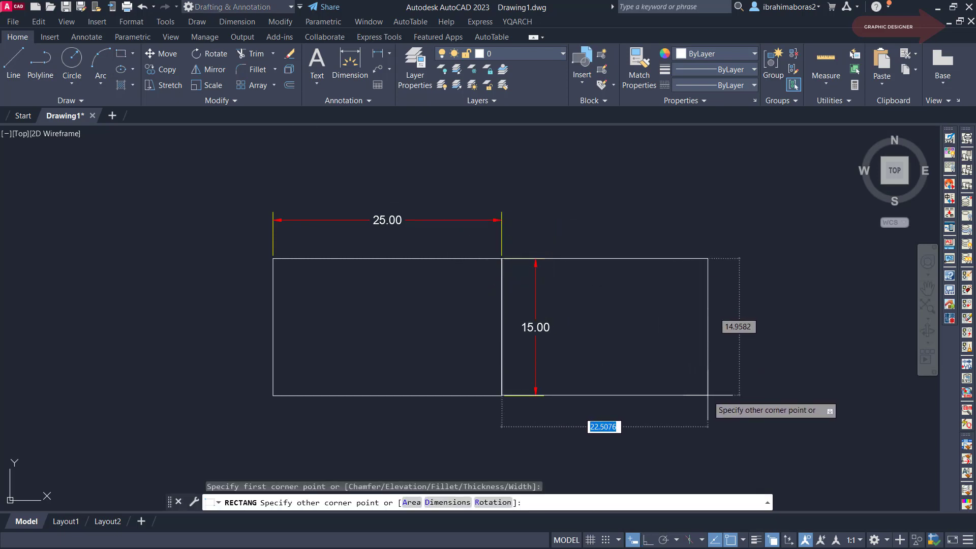
click(707, 396)
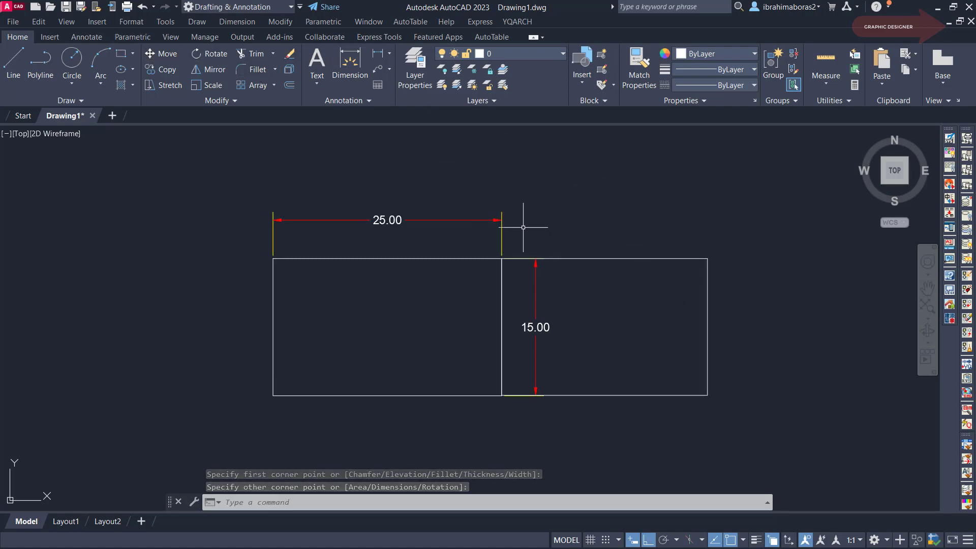
click(500, 220)
mouse_move(501, 219)
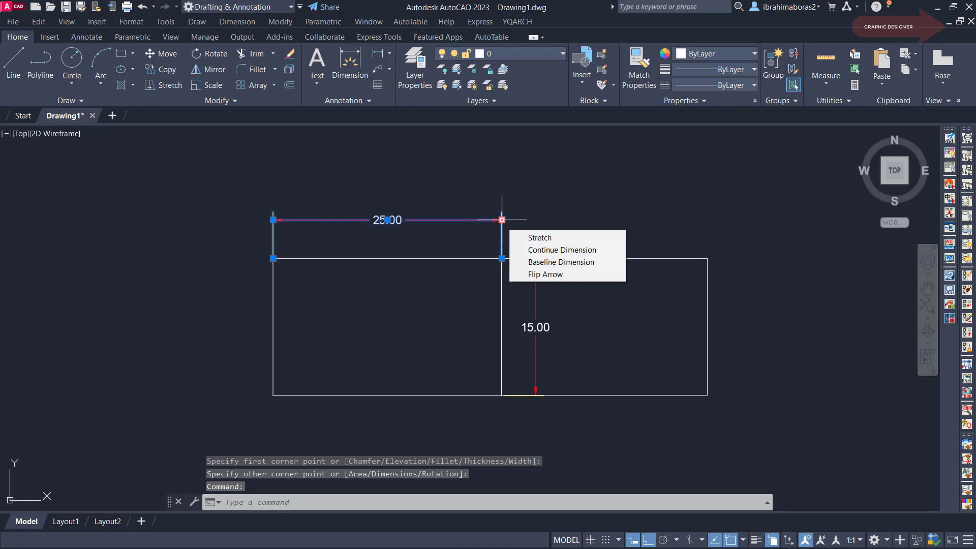
click(547, 250)
click(707, 258)
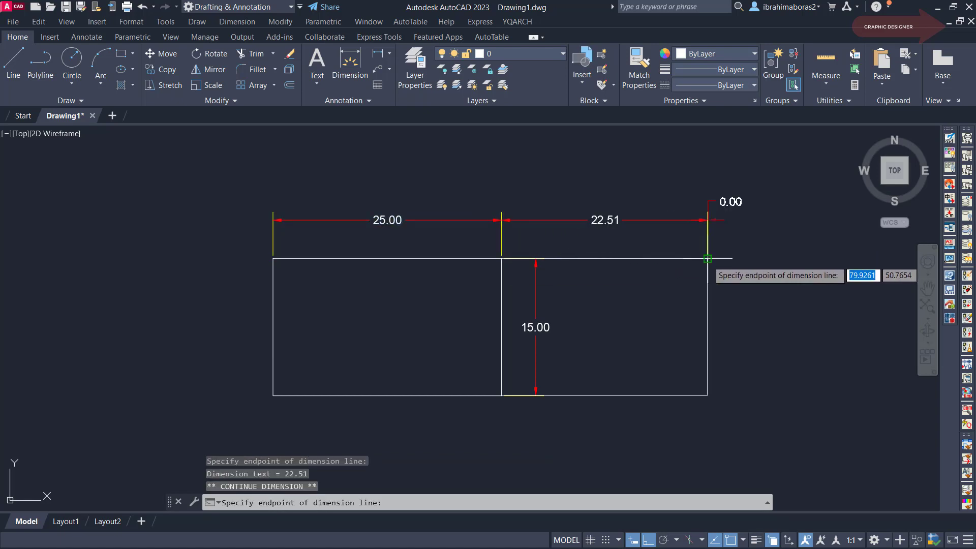
click(837, 283)
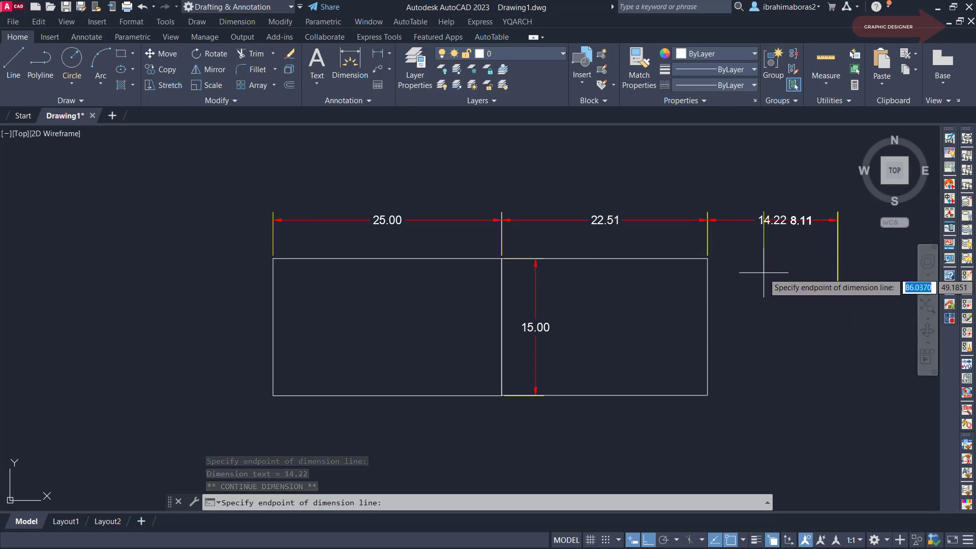
key(Escape)
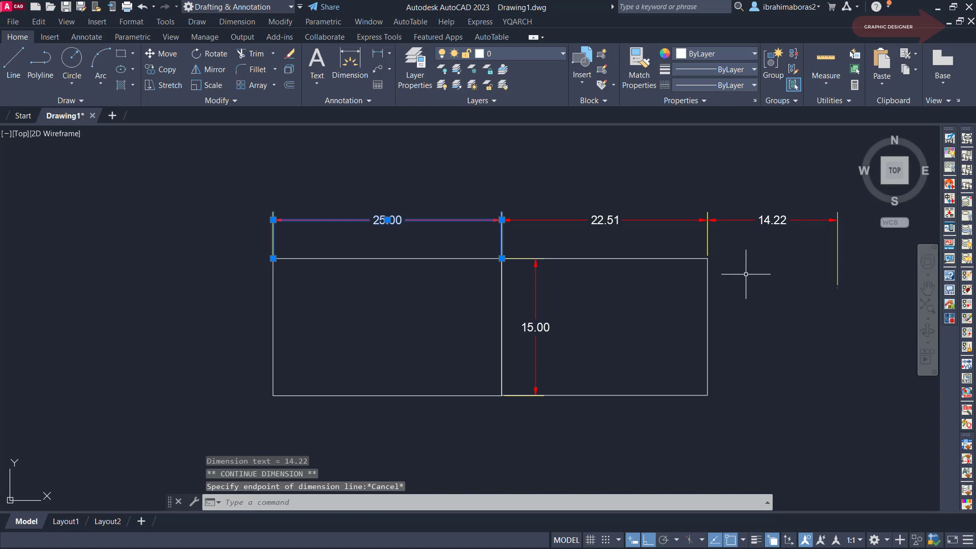
text(u)
key(Return)
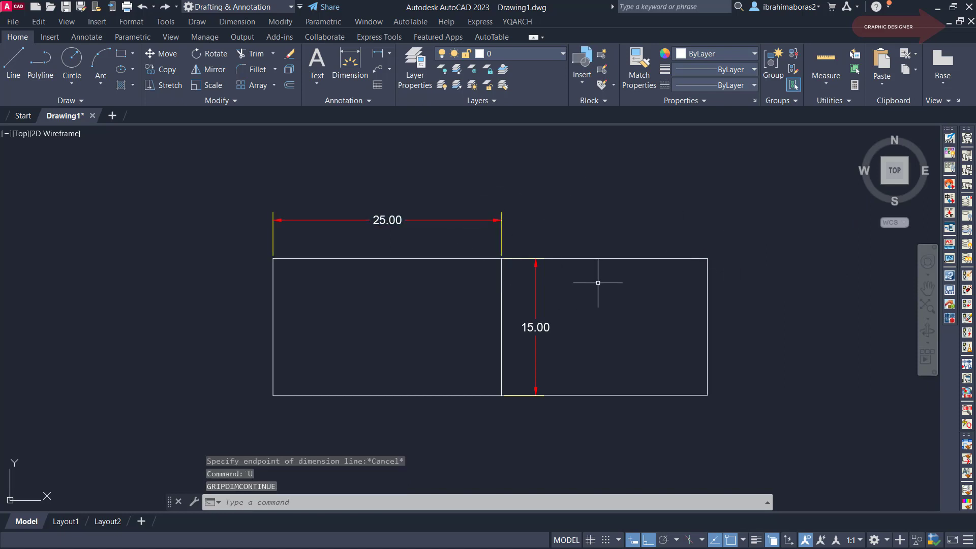
click(482, 220)
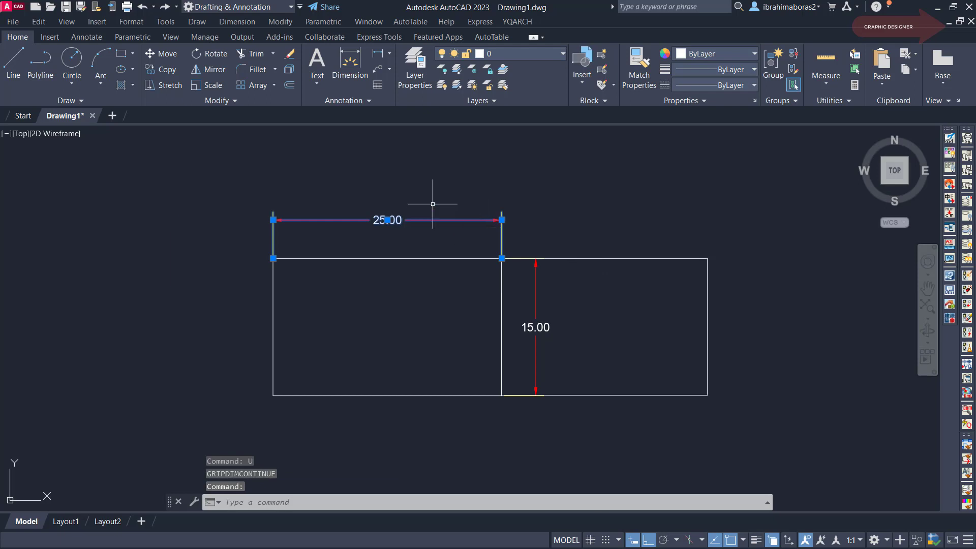
scroll(436, 205, up, 2)
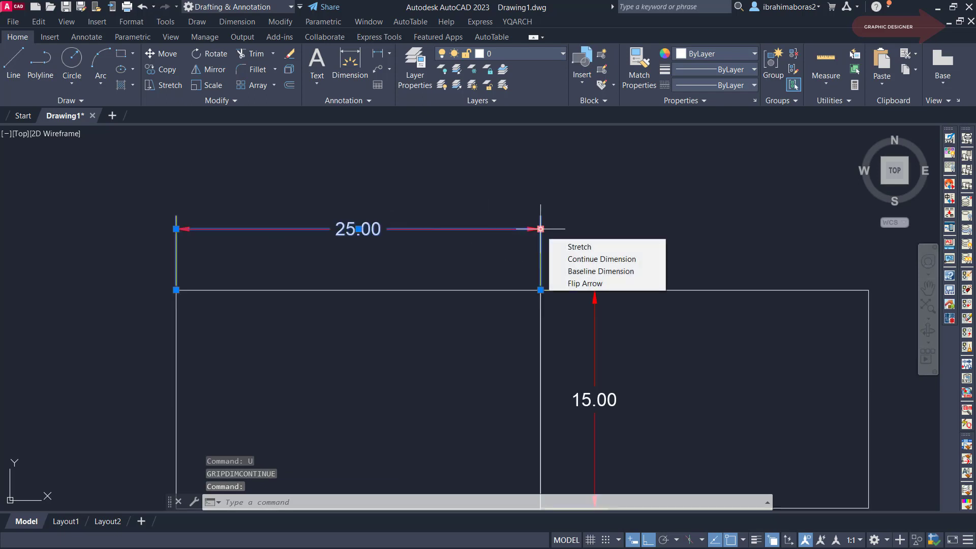
click(587, 271)
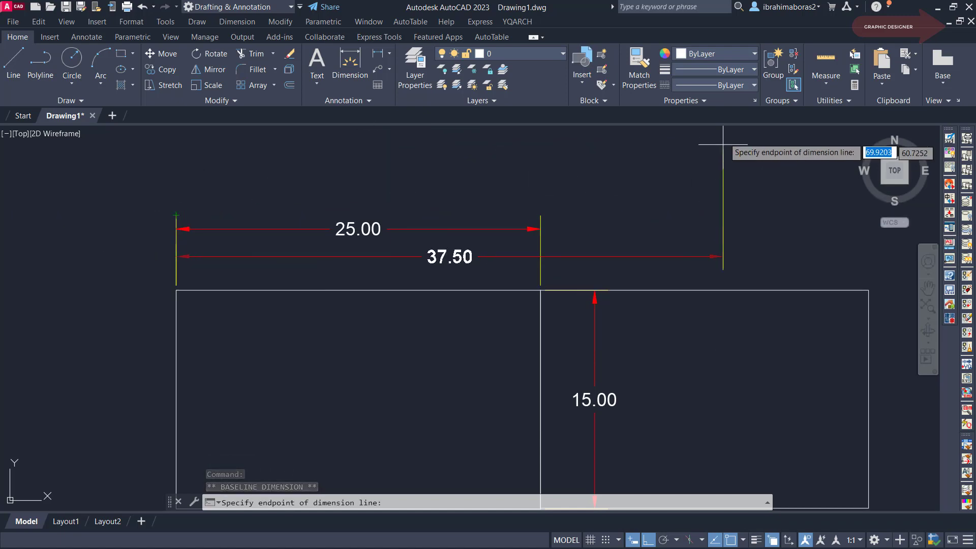
click(868, 290)
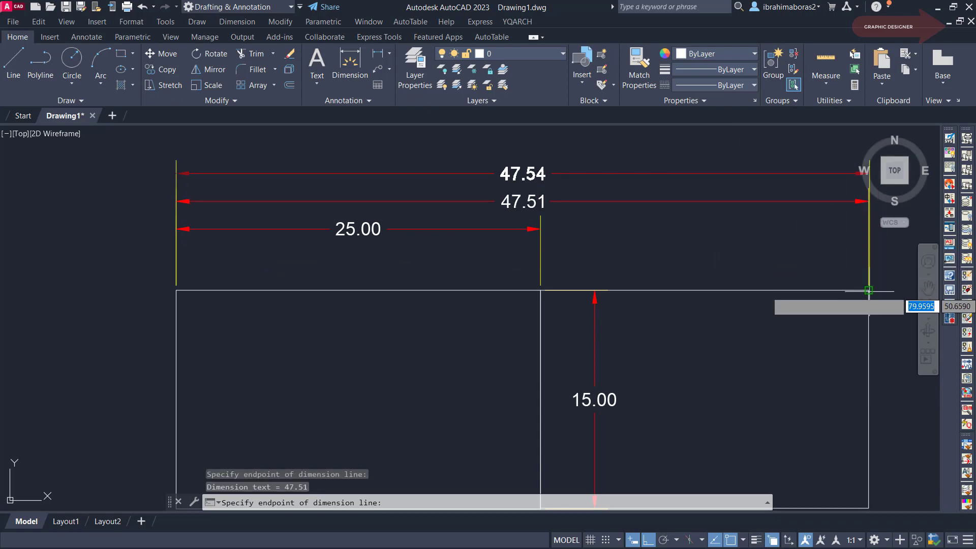
mouse_move(874, 248)
middle_down()
mouse_move(666, 197)
mouse_move(681, 258)
middle_up()
scroll(843, 250, down, 4)
mouse_move(865, 266)
middle_down()
mouse_move(827, 270)
mouse_move(679, 229)
middle_up()
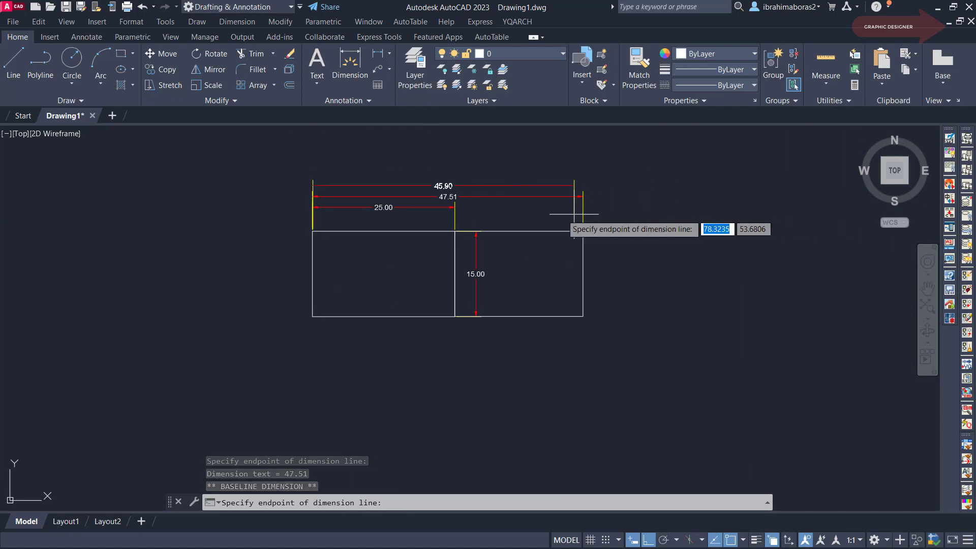
click(771, 235)
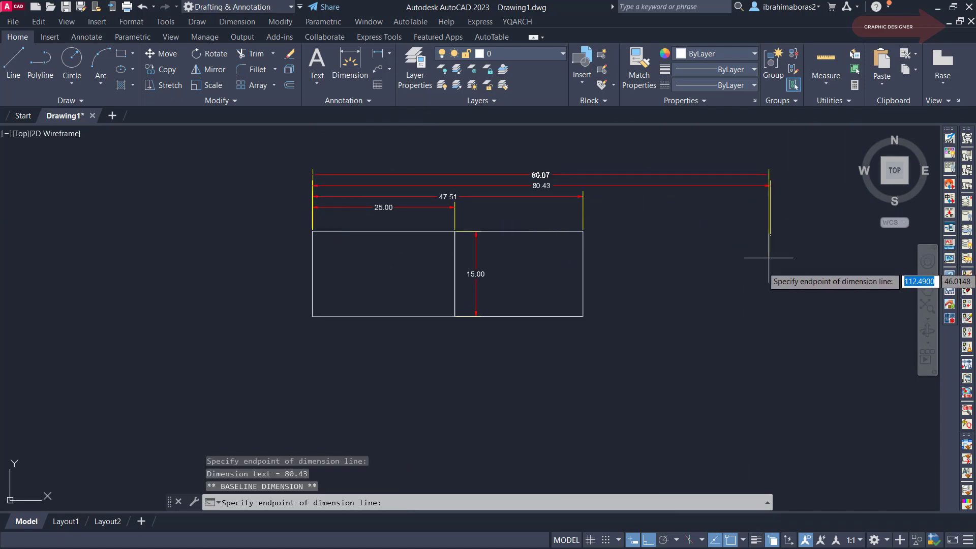
key(Escape)
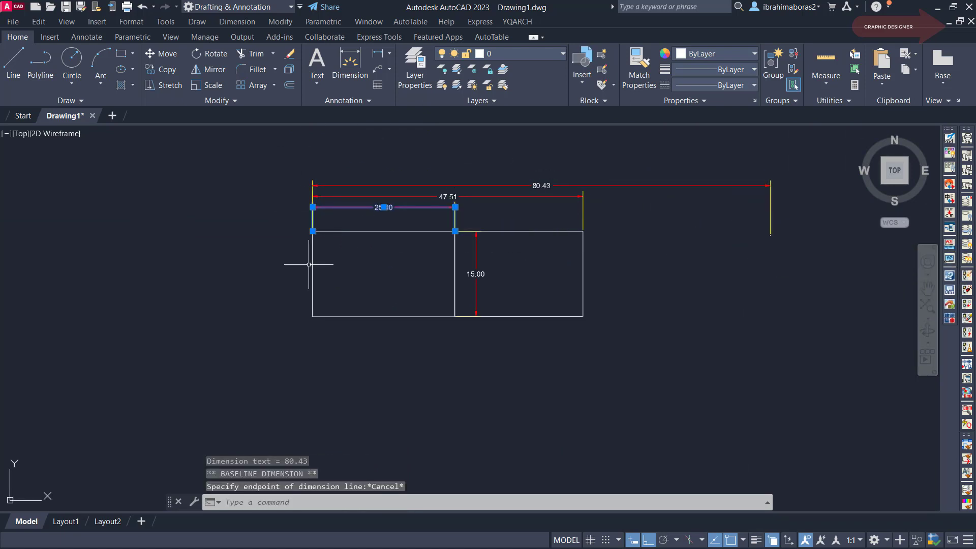
key(Escape)
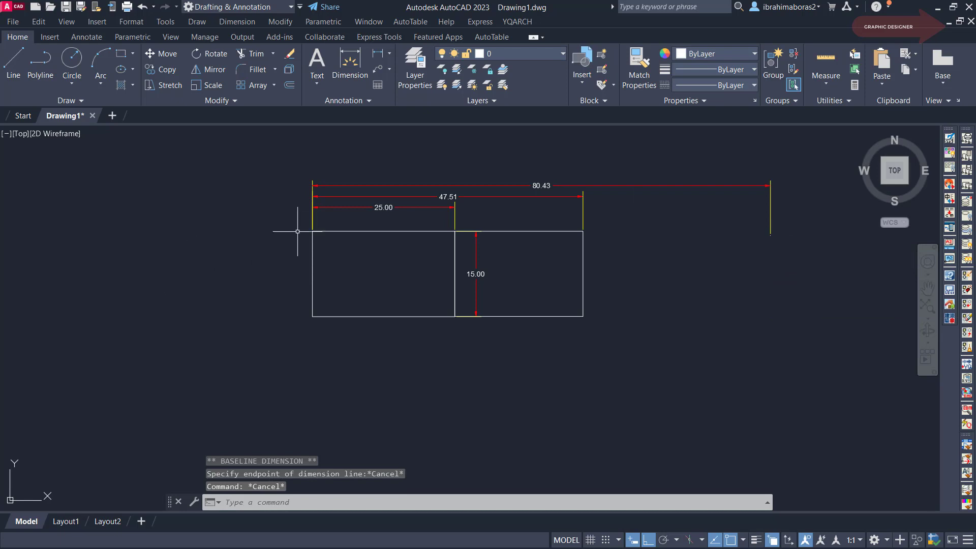
middle_drag(309, 245, 315, 277)
text(u)
key(Return)
text(u)
key(Return)
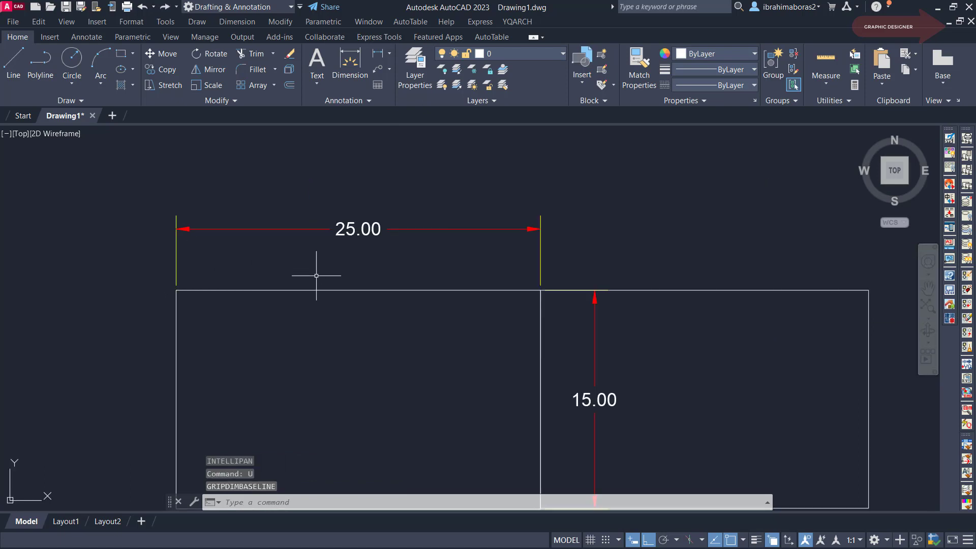
Flip the right arrowhead of the 25.00 dimension using its grip menu.
scroll(330, 277, down, 2)
scroll(531, 215, up, 4)
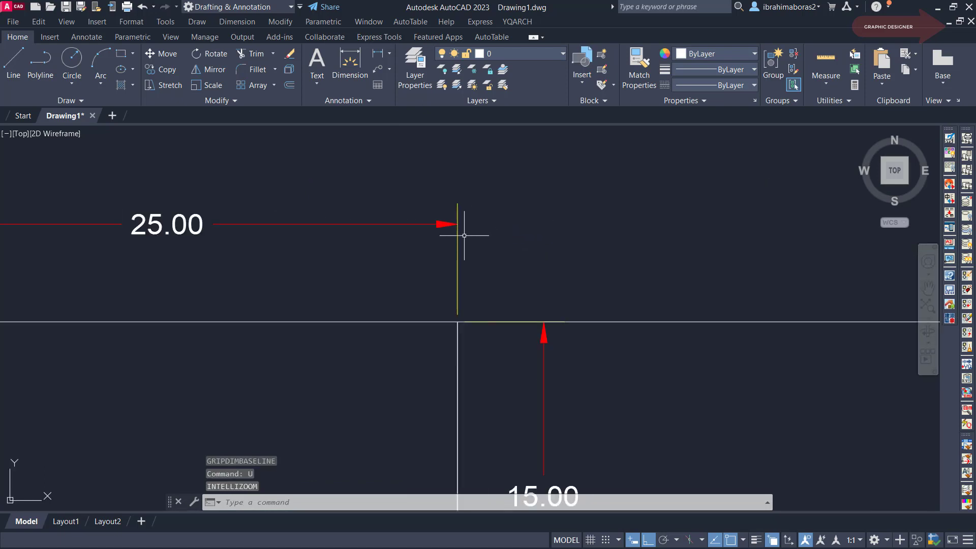
middle_drag(460, 224, 521, 224)
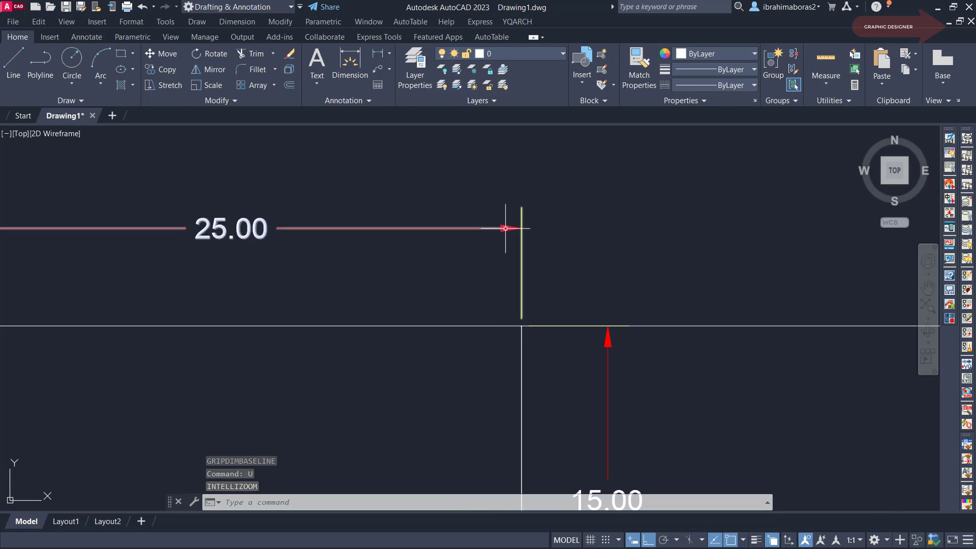
click(508, 228)
mouse_move(521, 228)
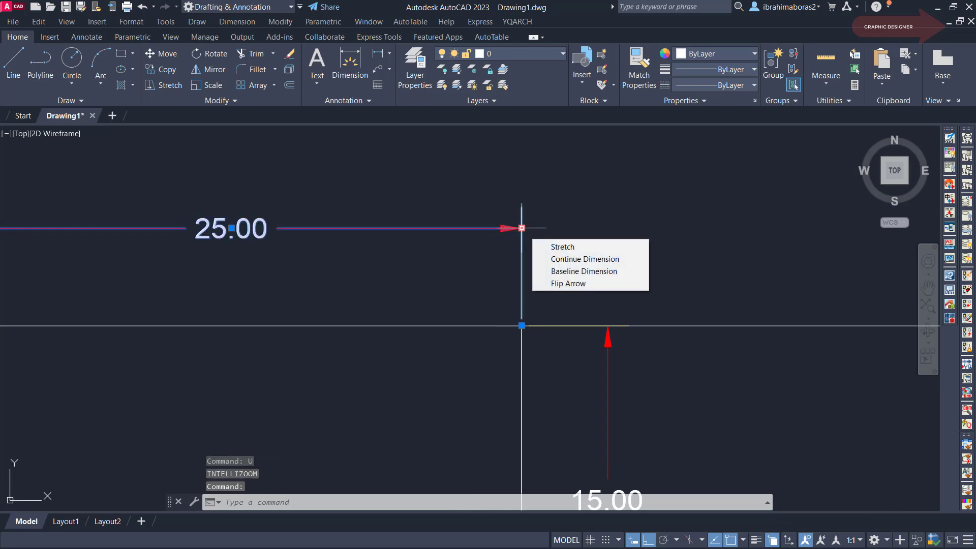
click(577, 285)
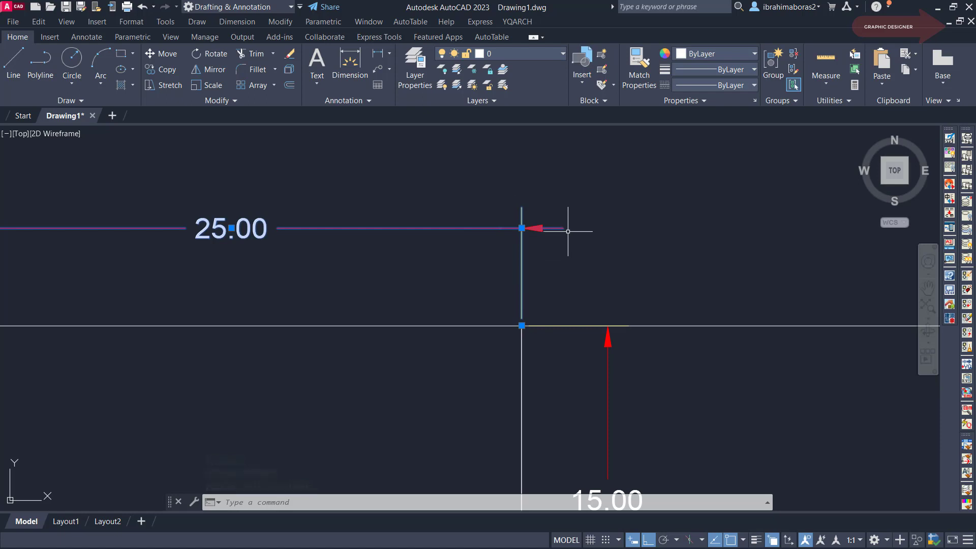
key(Escape)
Flip the 15.00 dimension's top arrowhead and recenter the rectangles in the view.
click(607, 361)
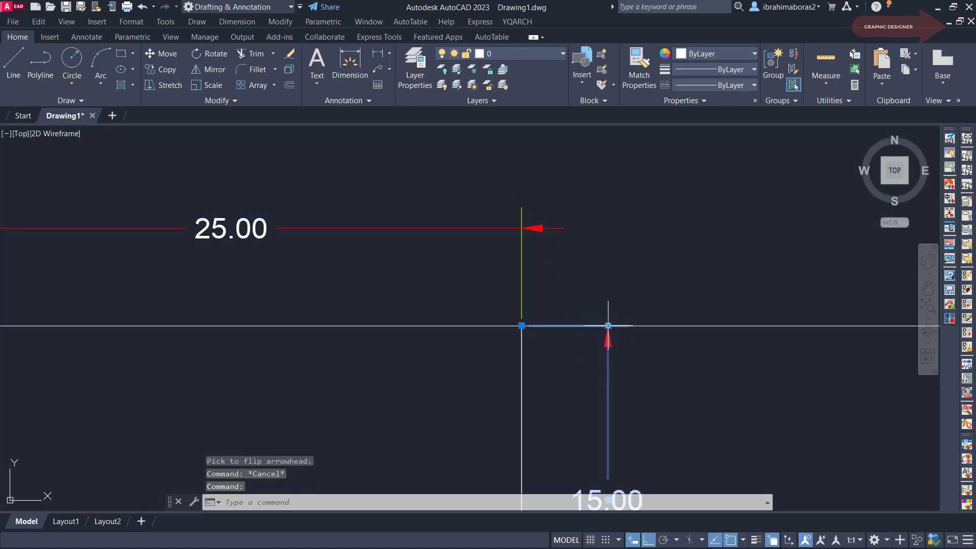
click(607, 337)
key(Escape)
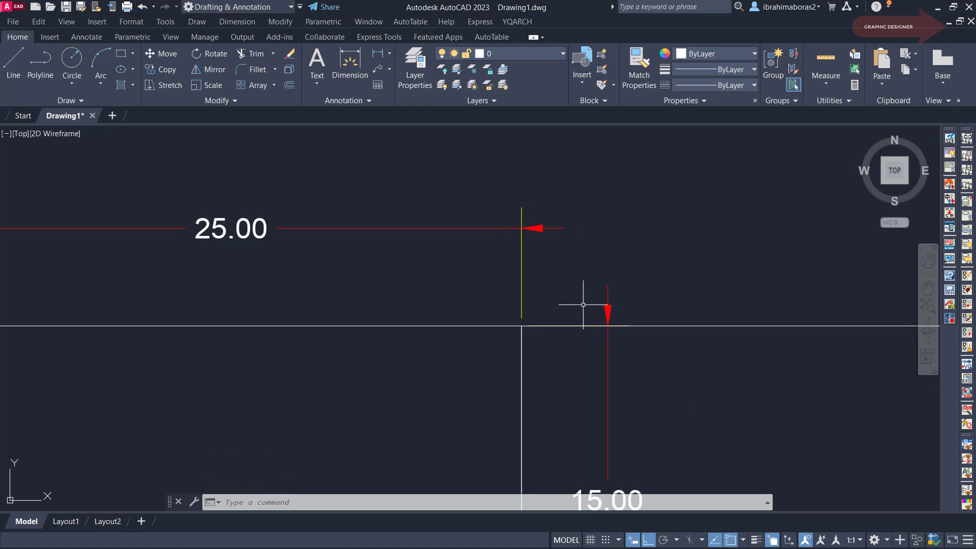
scroll(587, 328, down, 5)
middle_drag(609, 342, 541, 318)
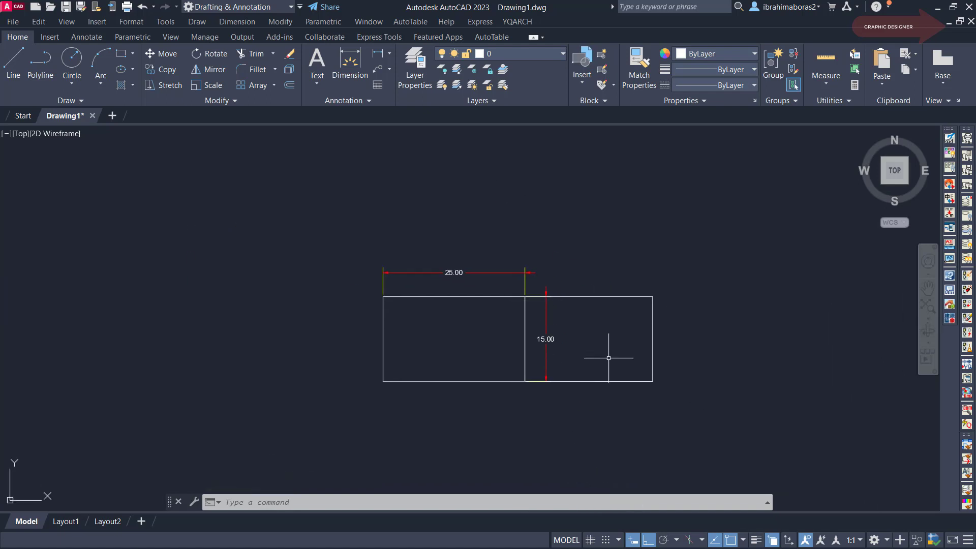